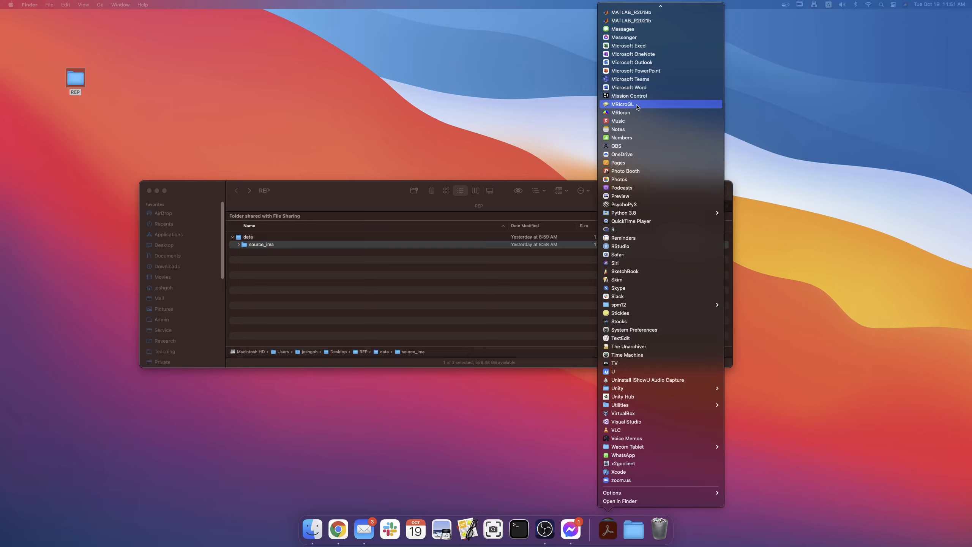
Launch MRIcroGL and open its DICOM to NIfTI conversion tool.
click(636, 105)
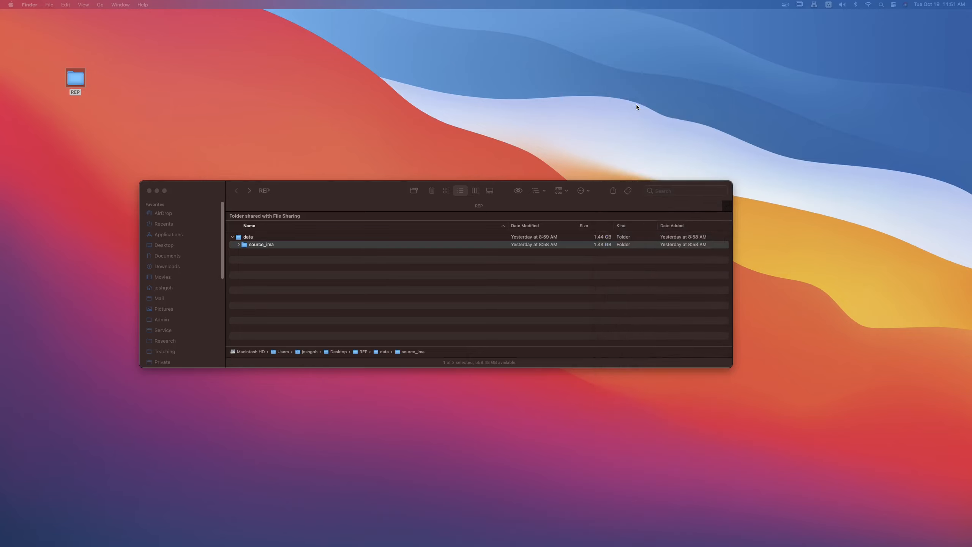
drag(971, 132, 506, 71)
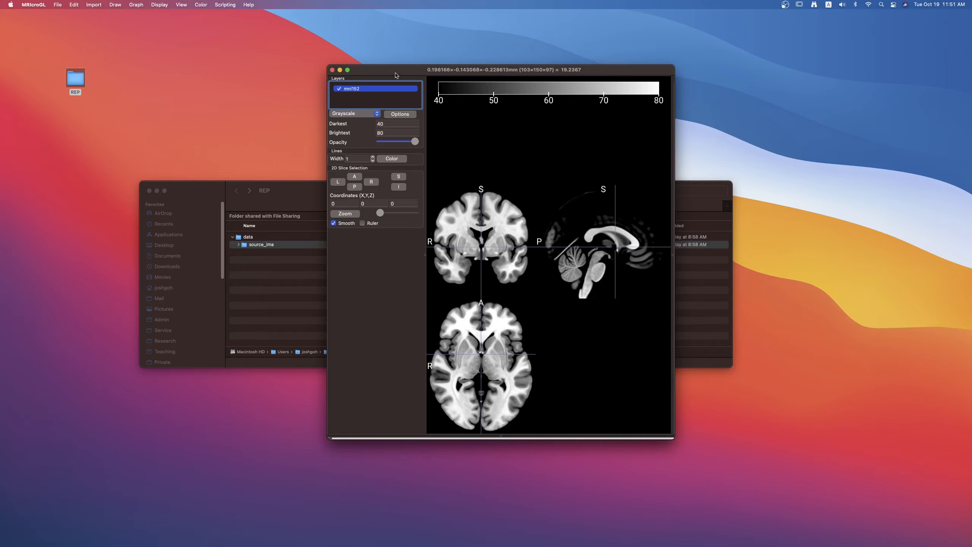
click(93, 6)
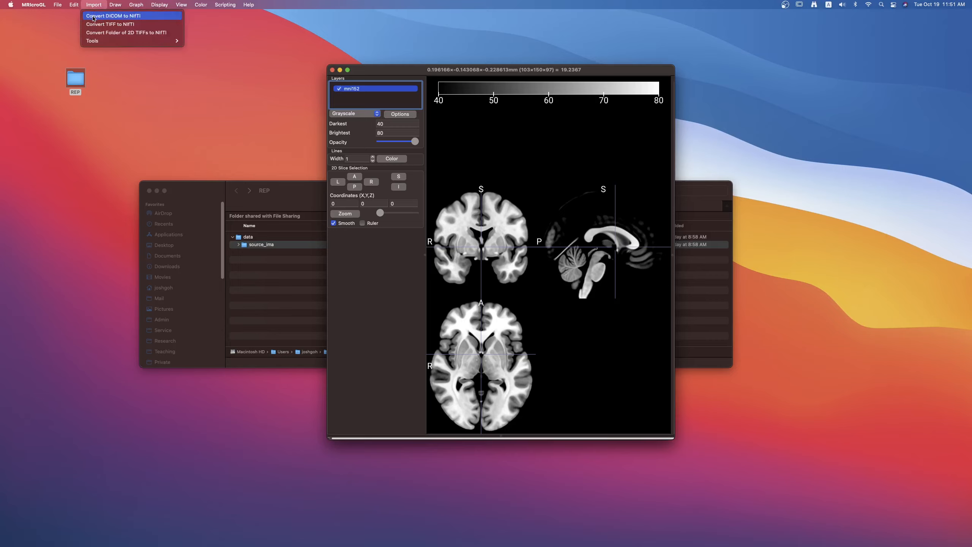
click(93, 16)
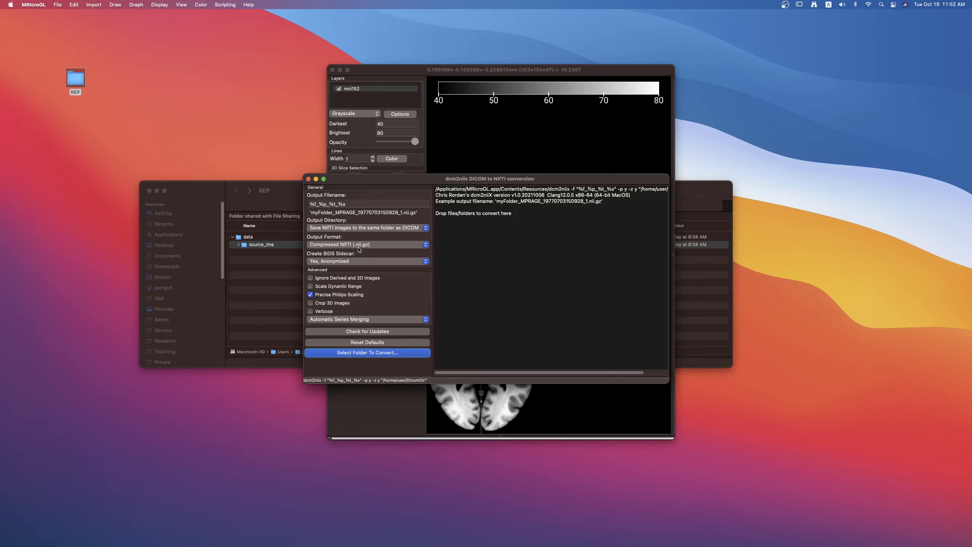
Set the conversion output format to Uncompressed NIfTI (.nii).
click(426, 245)
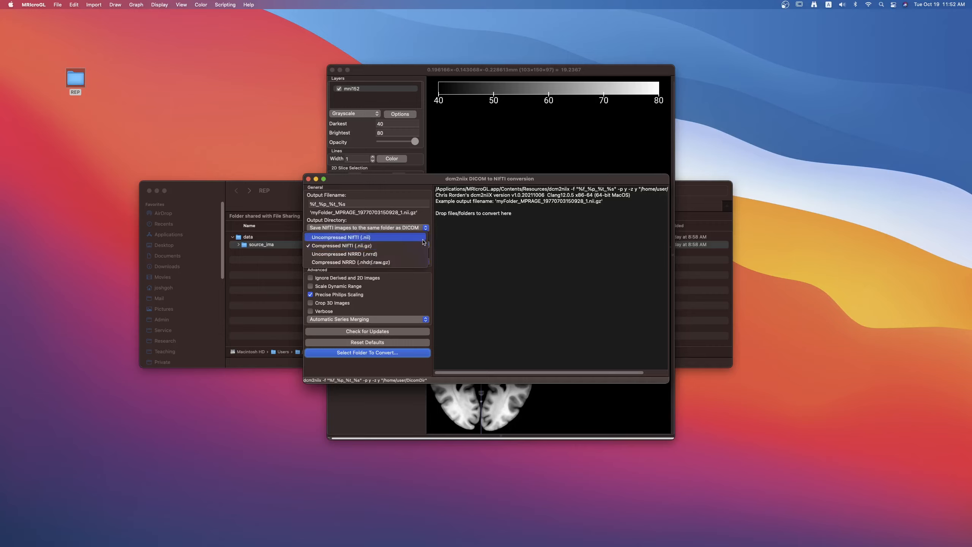
click(423, 238)
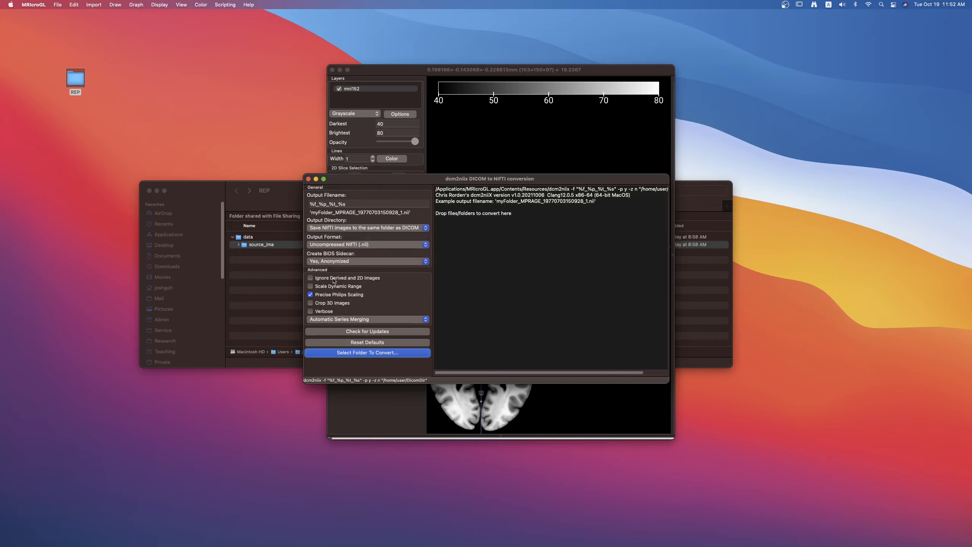
mouse_move(341, 303)
Convert the DICOM images in the y01 subject folder, found in Desktop/REP/data/source_ima/subjects.
click(382, 355)
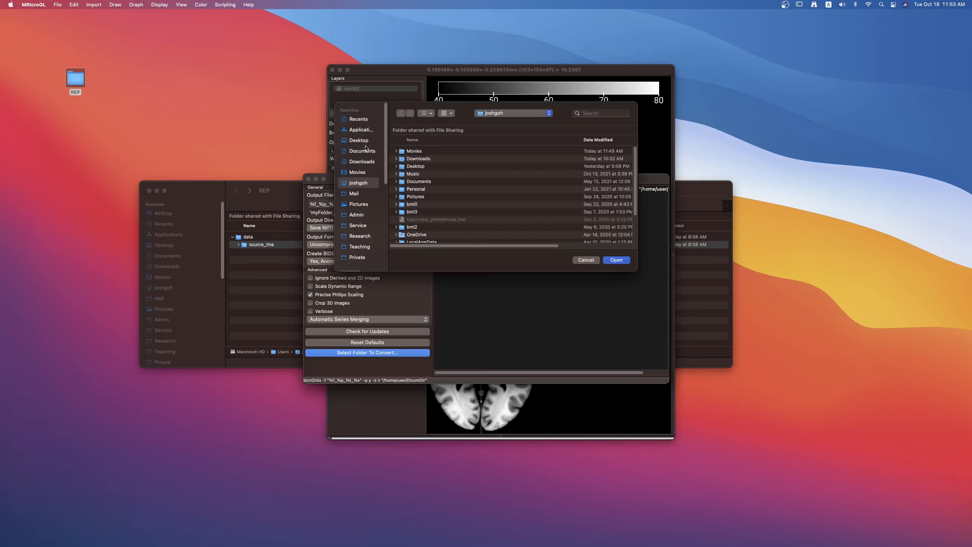
click(366, 141)
double_click(405, 151)
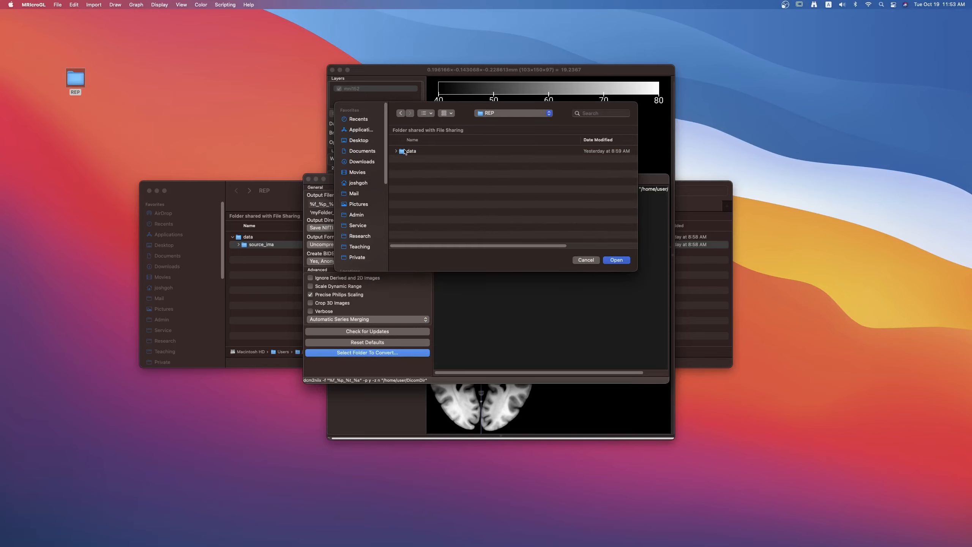
double_click(404, 152)
click(396, 151)
click(401, 159)
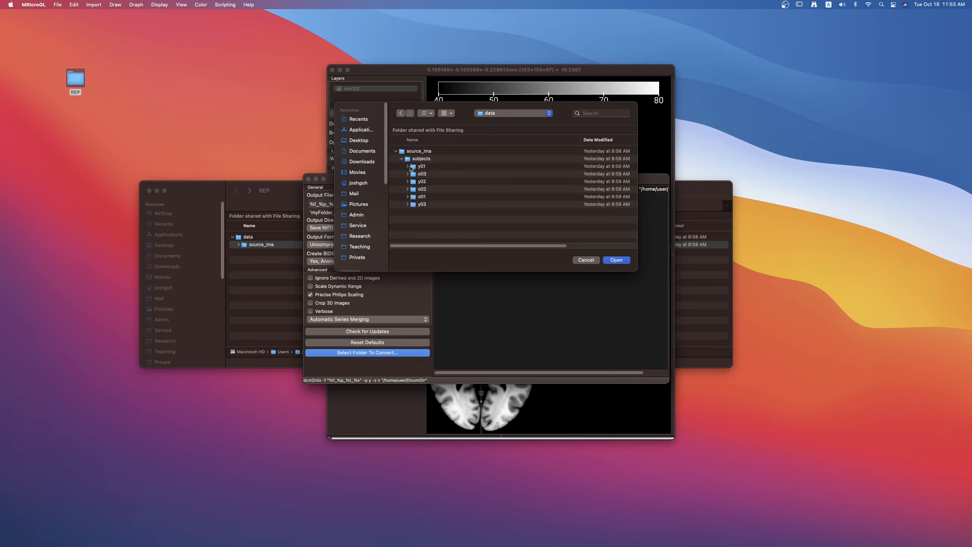
click(409, 167)
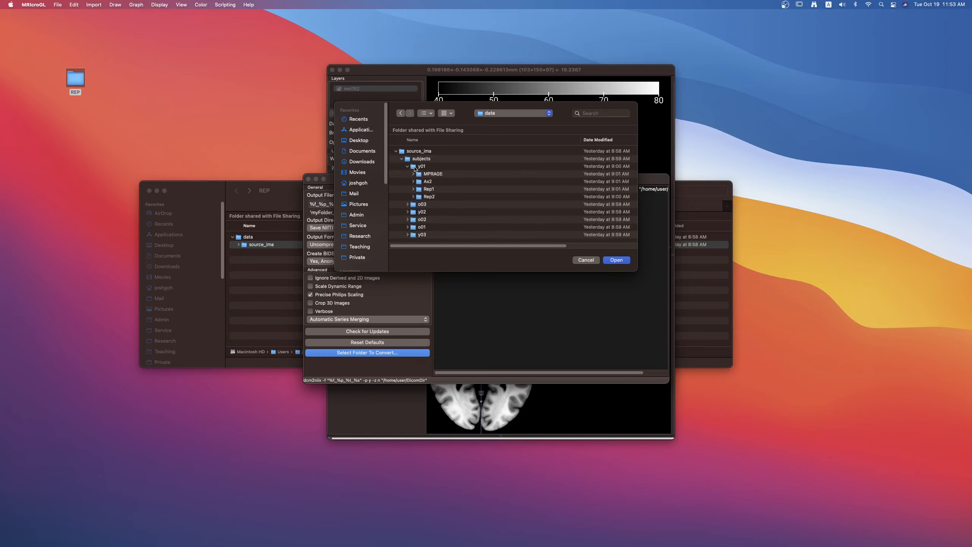
click(415, 169)
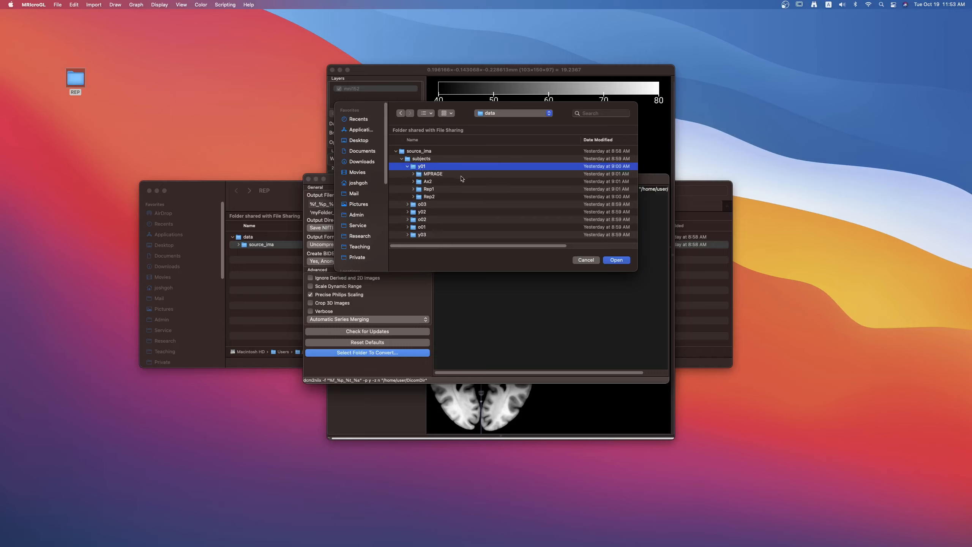
click(616, 260)
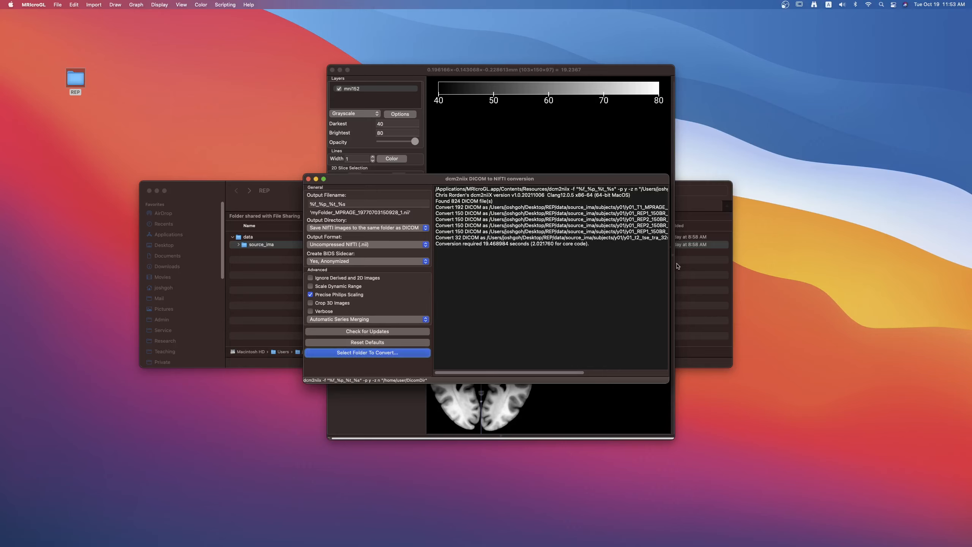
Widen the conversion log window, then switch to Finder and examine the converted files in source_ima/subjects/y01.
drag(669, 264, 821, 264)
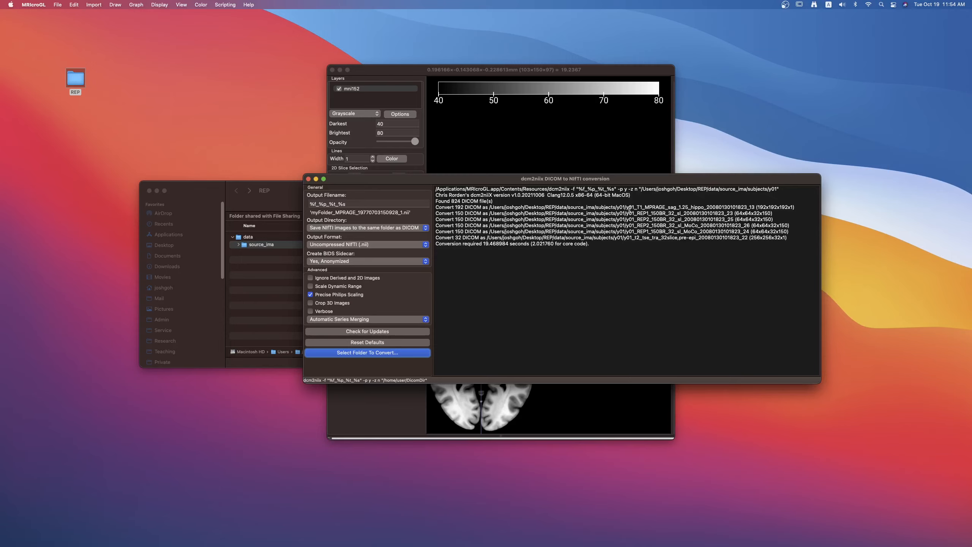
click(224, 199)
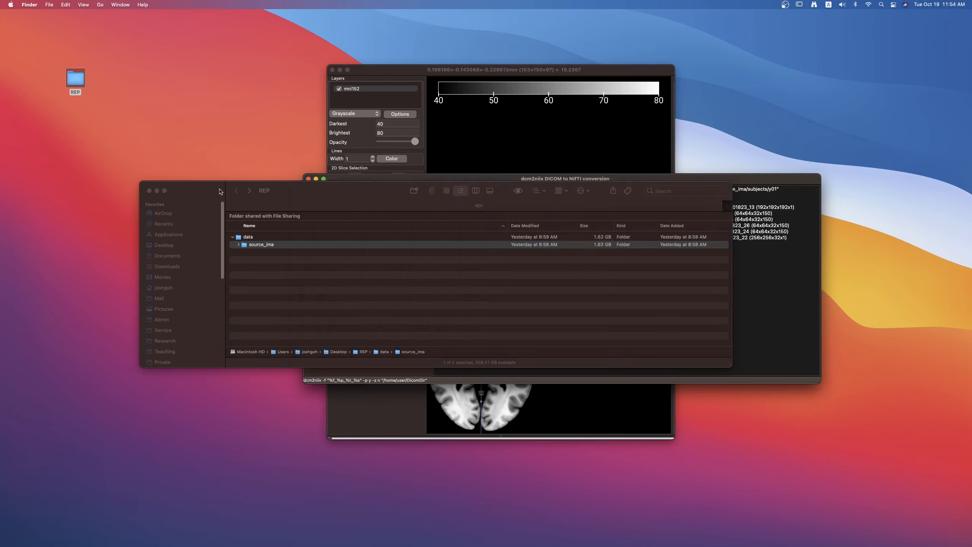
drag(224, 199, 248, 156)
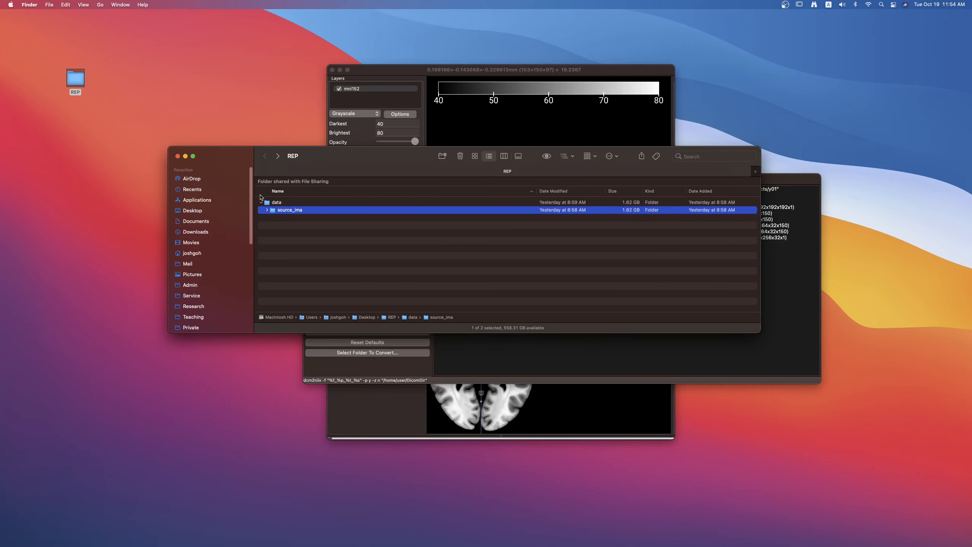
click(267, 210)
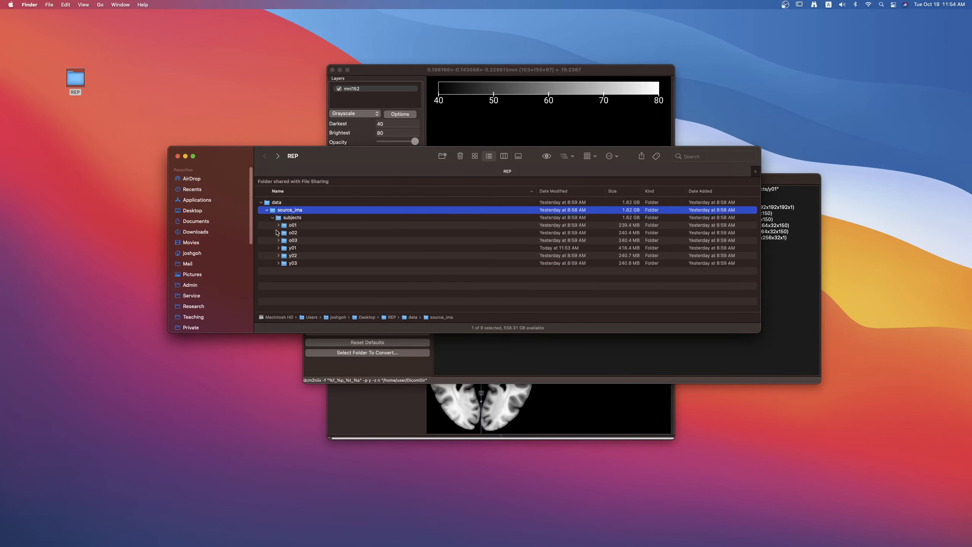
click(279, 248)
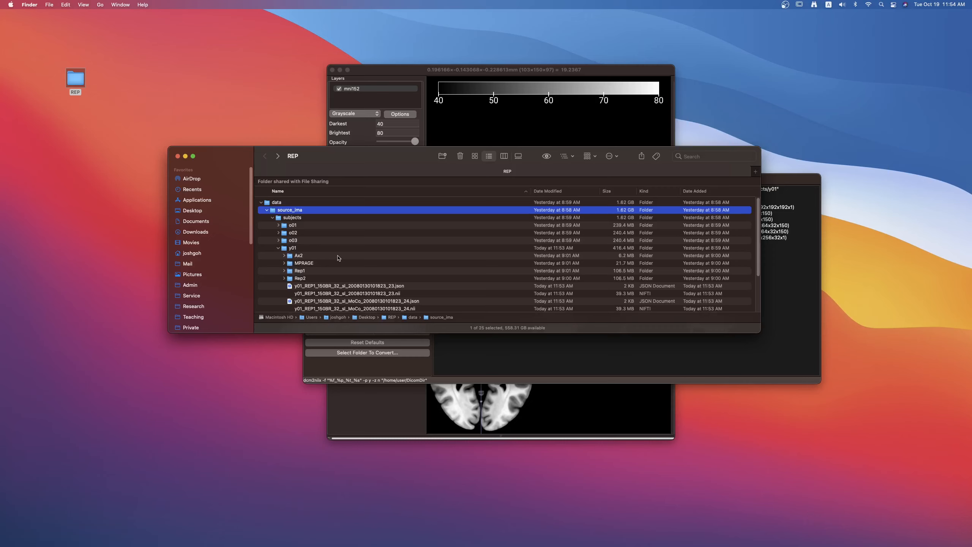
drag(465, 333, 465, 441)
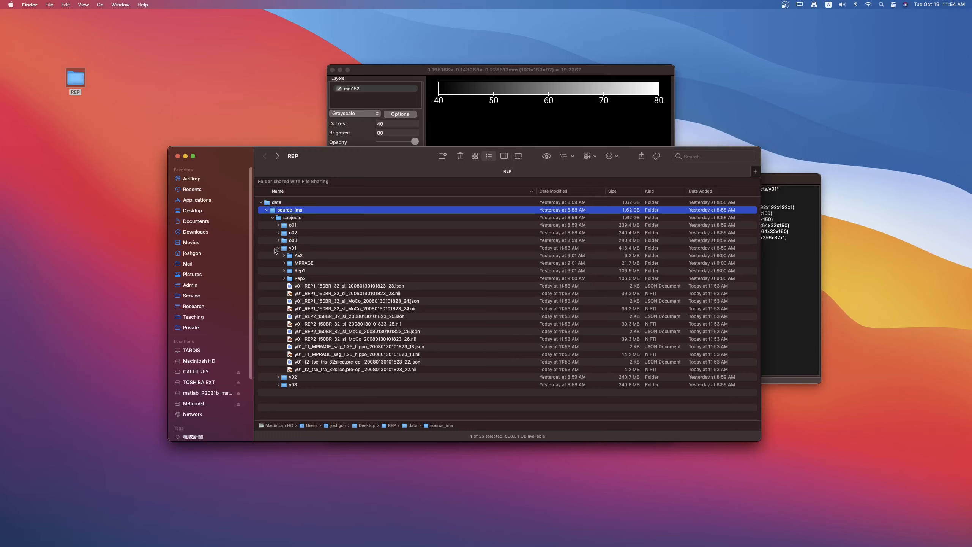
Collapse source_ima, open the data folder and create a folder named raw_nii in it.
click(267, 211)
click(269, 203)
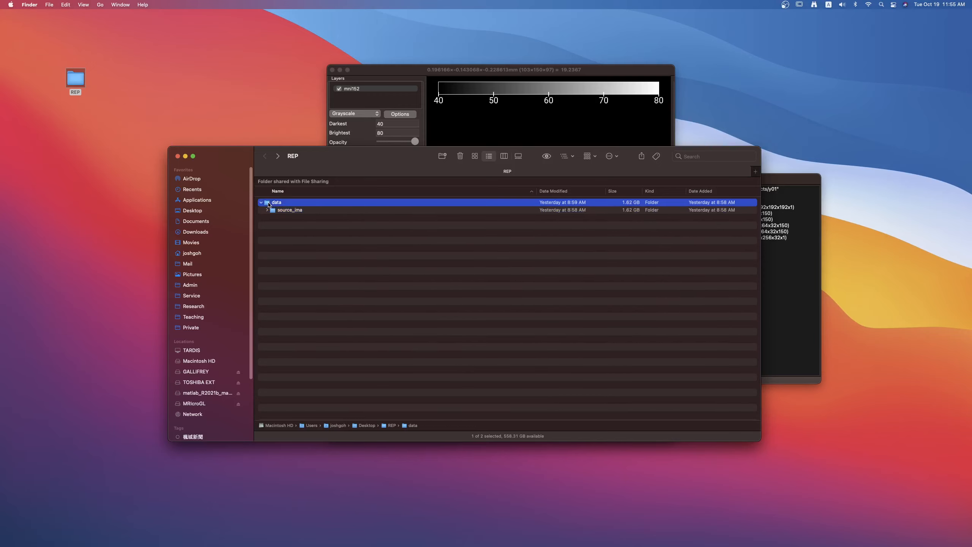
double_click(269, 203)
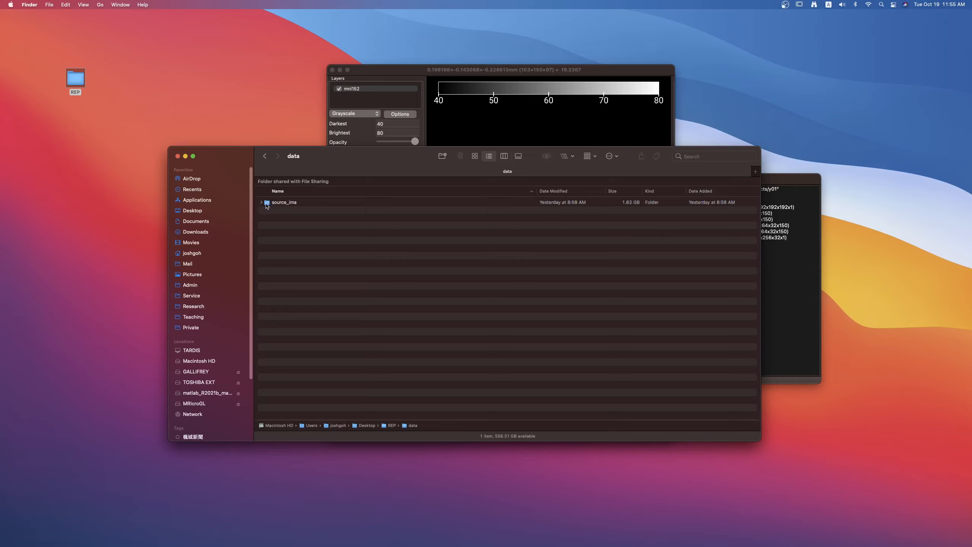
click(442, 157)
text(r)
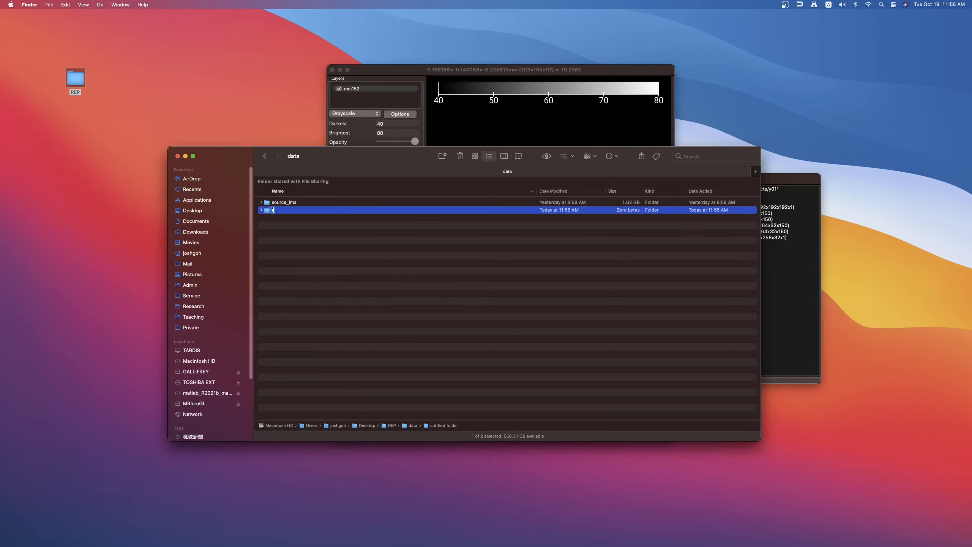
text(aw_nii)
key(Return)
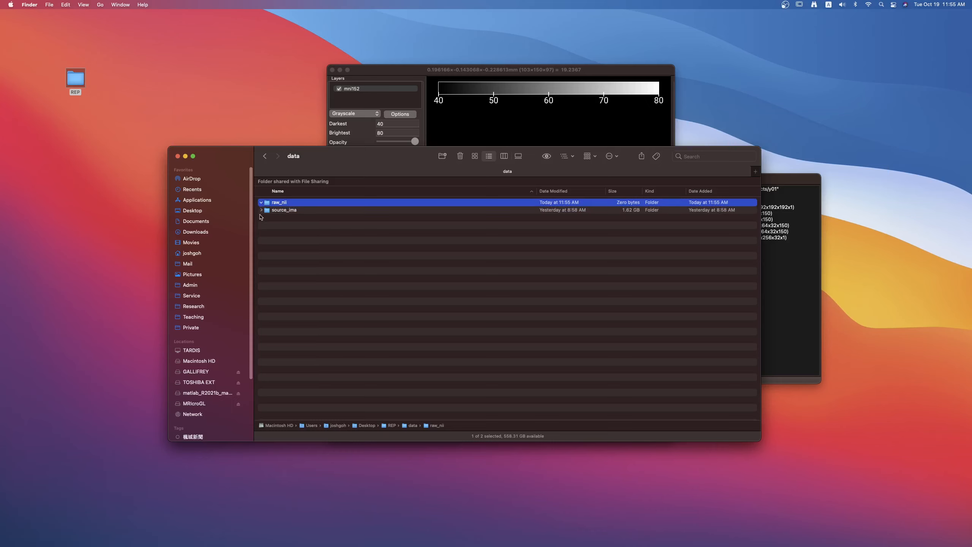
Create a folder named subjects and move it into raw_nii.
click(261, 210)
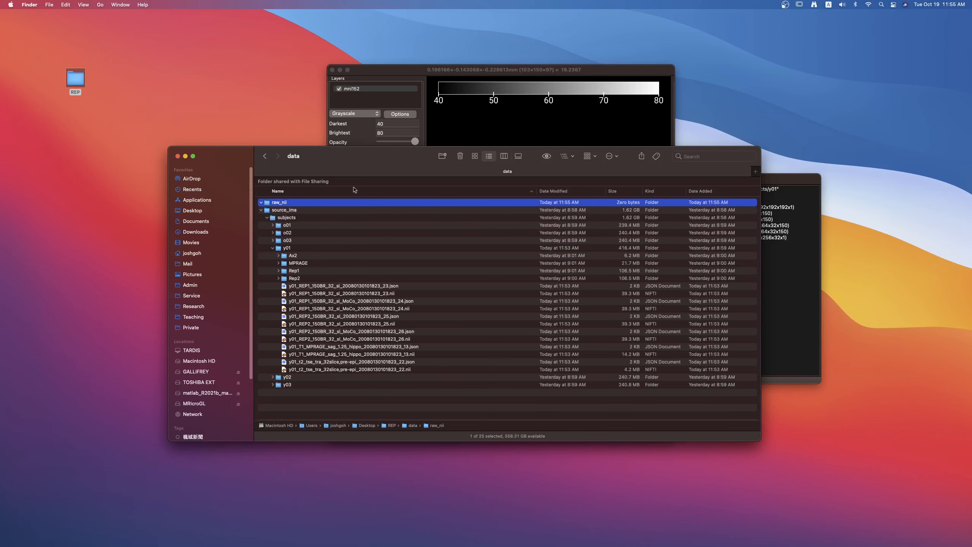
click(442, 157)
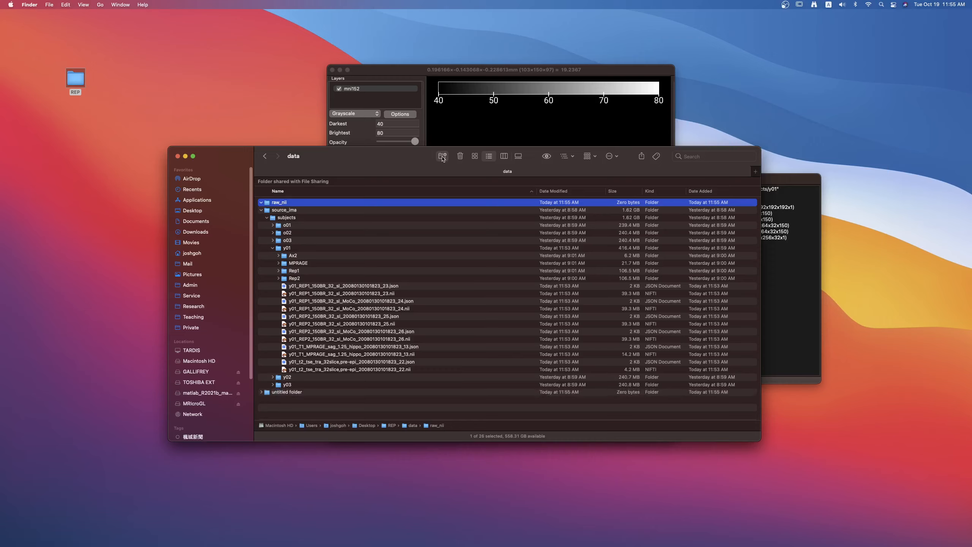
text(subjects)
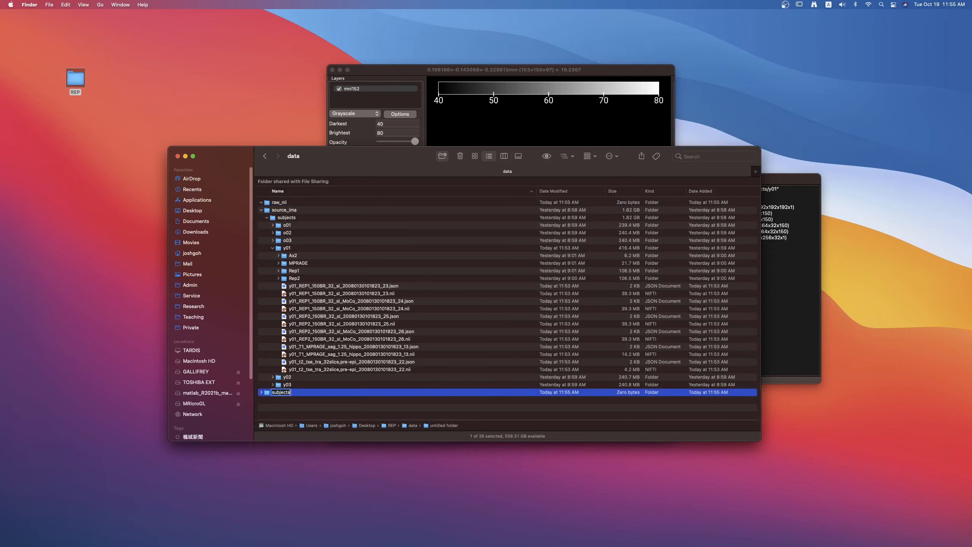
key(Return)
drag(266, 393, 278, 205)
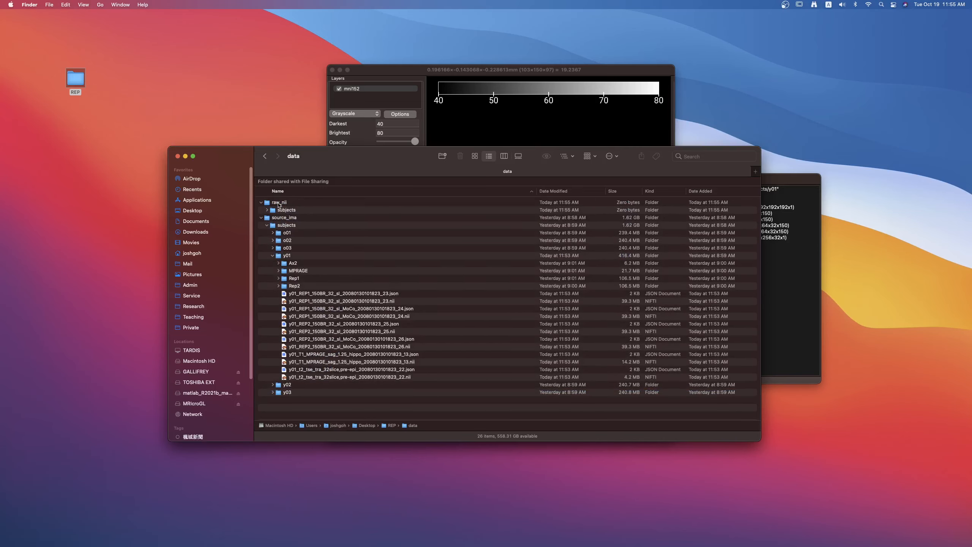
Create a folder named y01, move it into raw_nii/subjects and expand that subjects folder.
click(442, 156)
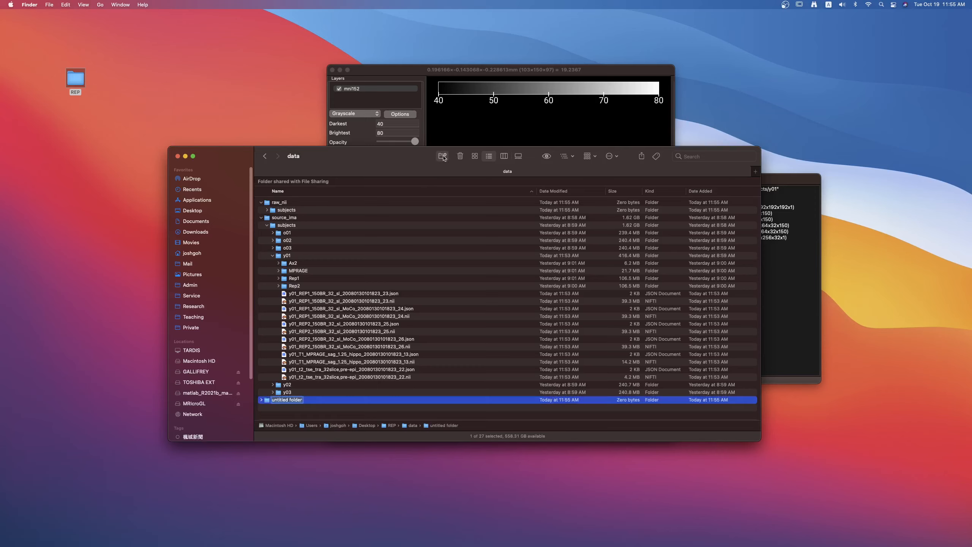
text(y01)
key(Return)
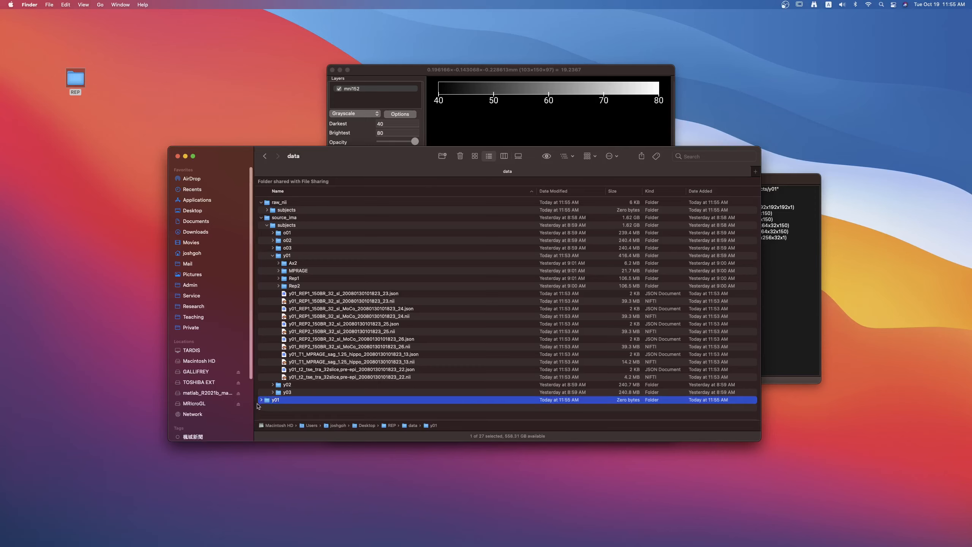
drag(269, 401, 285, 213)
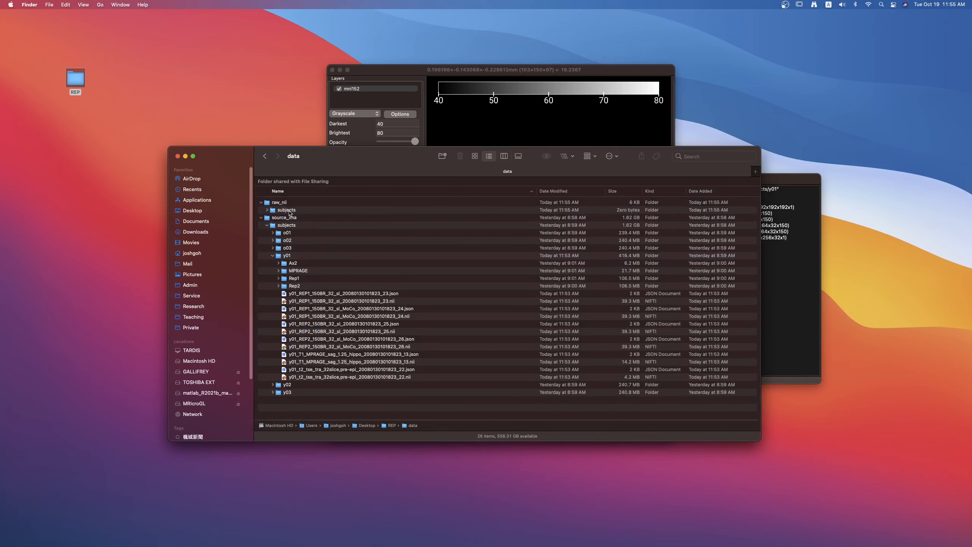
click(267, 210)
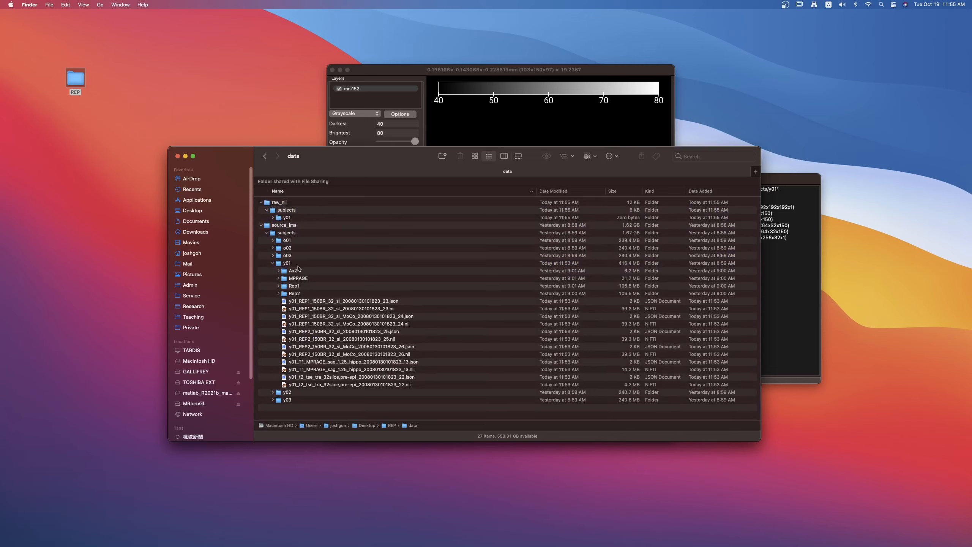
Move all converted JSON and NIfTI files from source_ima/subjects/y01 to raw_nii/subjects/y01.
click(369, 301)
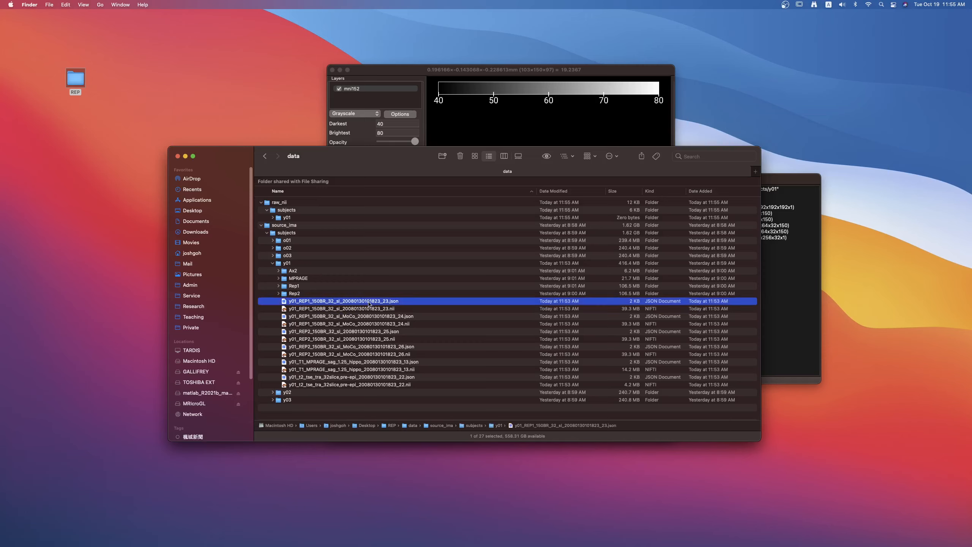
shift+click(362, 386)
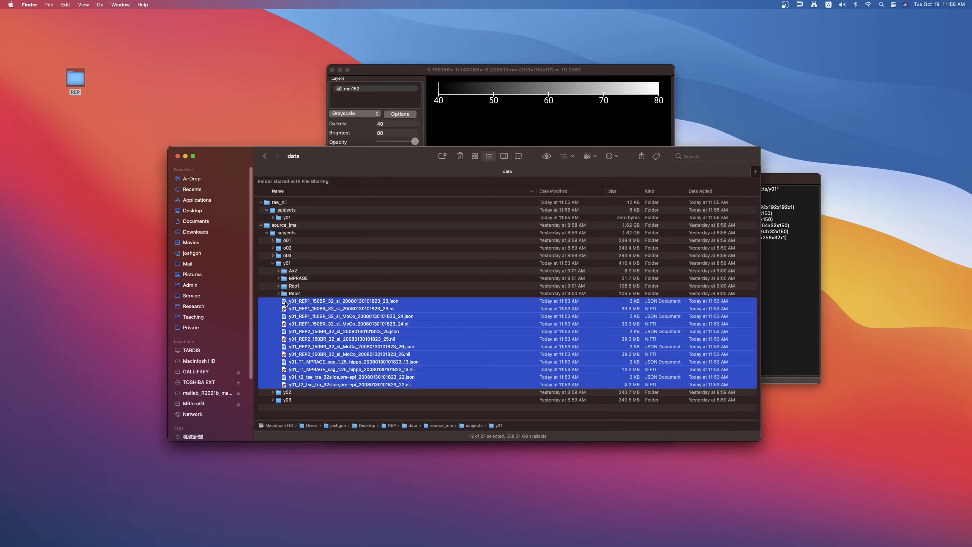
drag(285, 303, 287, 218)
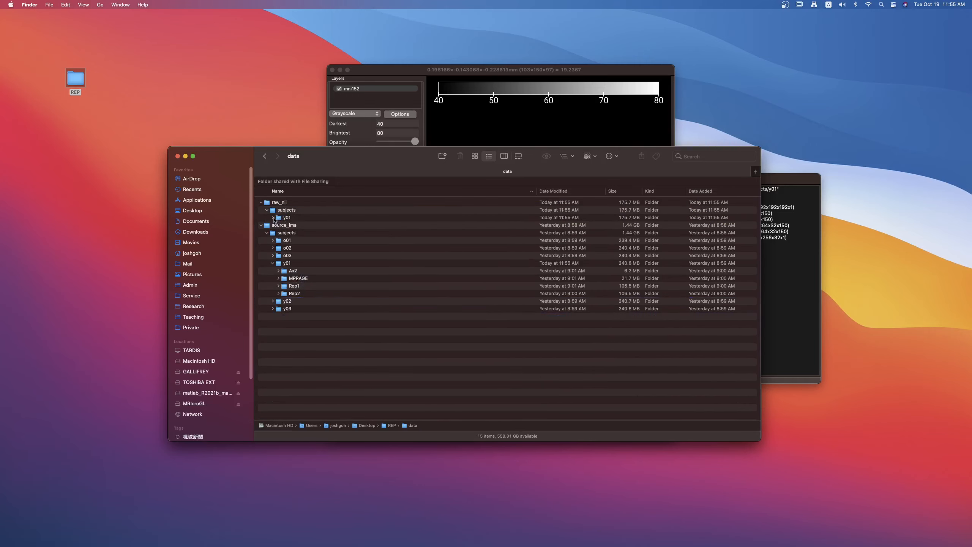
Expand raw_nii/subjects/y01 to check the moved files, and collapse the source_ima folder tree.
click(273, 218)
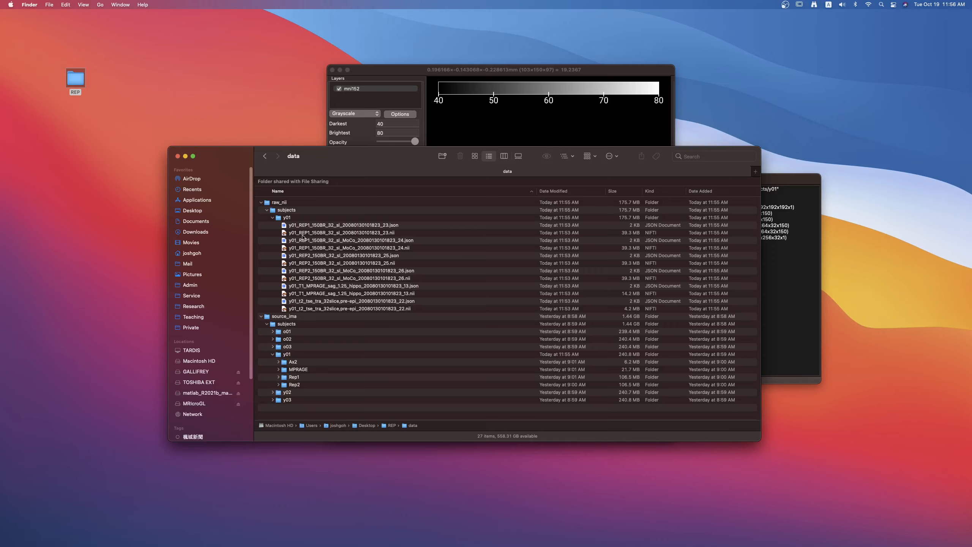
click(273, 354)
click(266, 324)
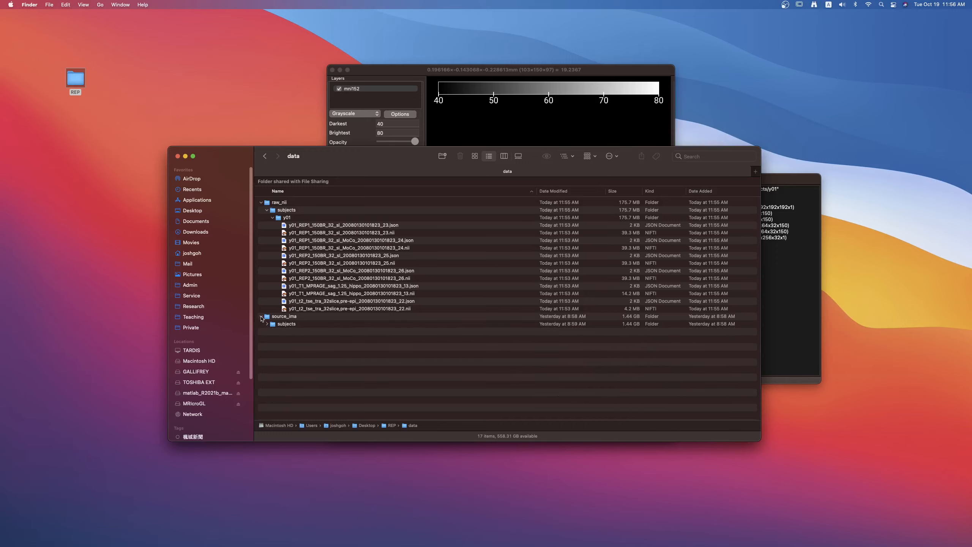
click(260, 316)
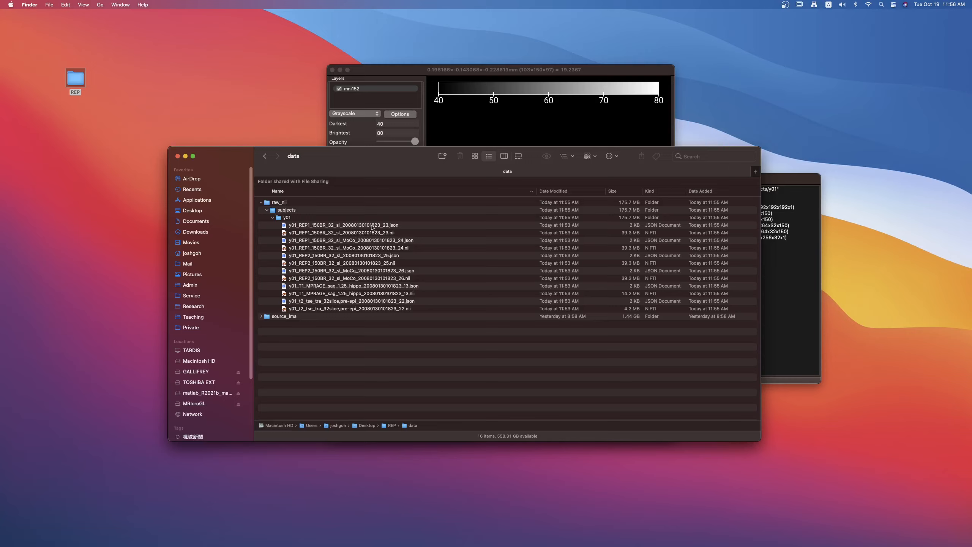
Select the REP1 MoCo NIfTI file ending in _24.nii in raw_nii/subjects/y01.
click(392, 235)
click(396, 248)
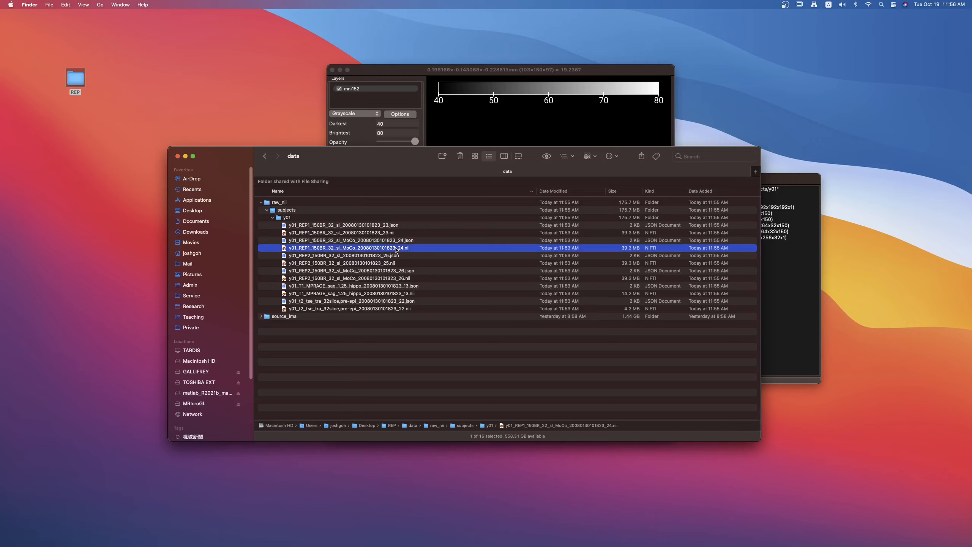